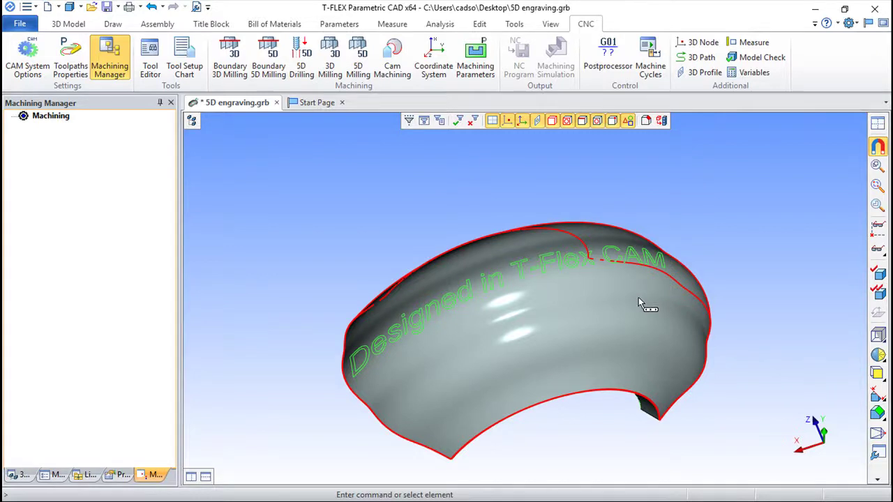
Step: Examine the text wrapped around the body's curved outer face from several angles
left_click_drag(797, 365, 717, 334)
left_click_drag(650, 439, 624, 433)
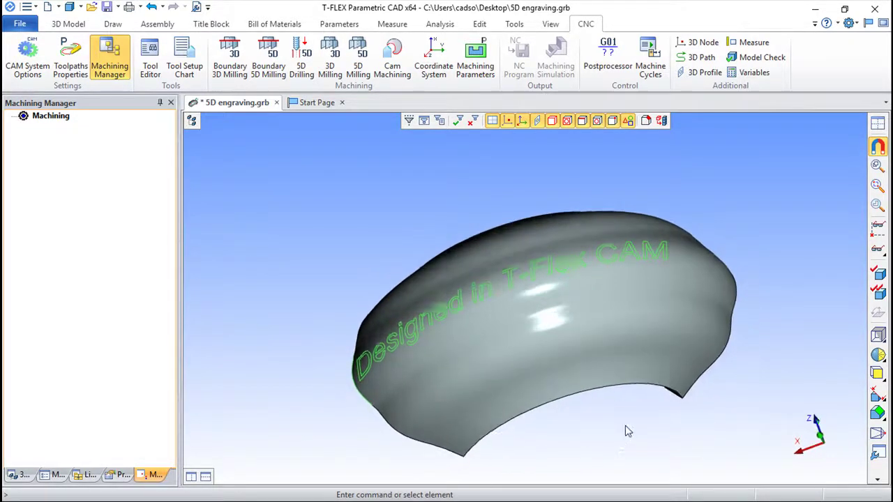
scroll(622, 423, "up", 5)
scroll(625, 411, "down", 1)
middle_click_drag(626, 412, 645, 482)
left_click_drag(654, 458, 564, 257)
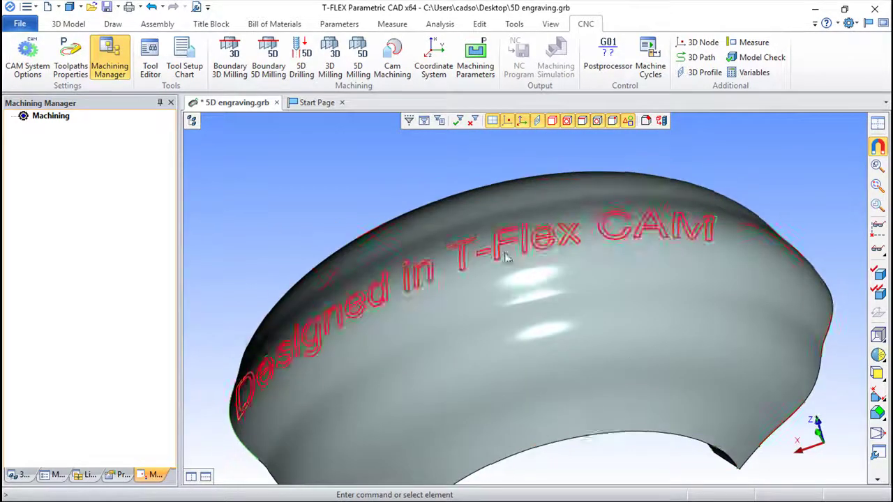
left_click_drag(501, 350, 467, 385)
left_click_drag(273, 327, 297, 355)
left_click(296, 356)
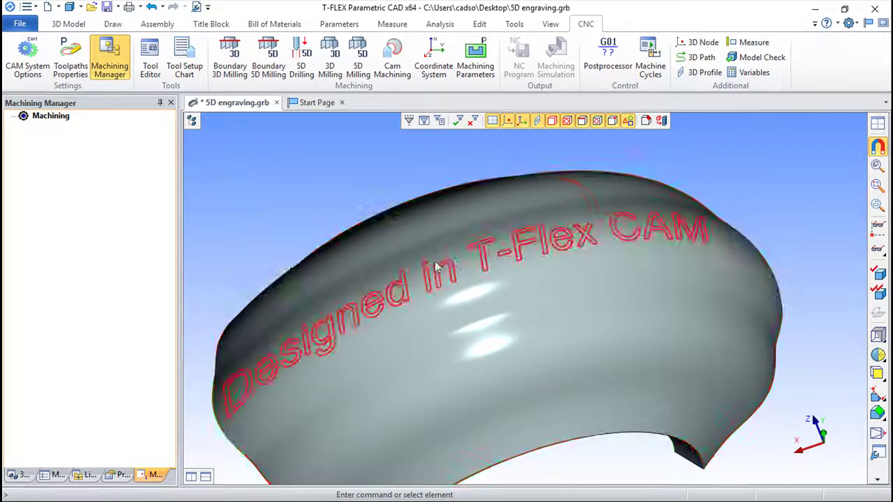
left_click_drag(660, 374, 649, 349)
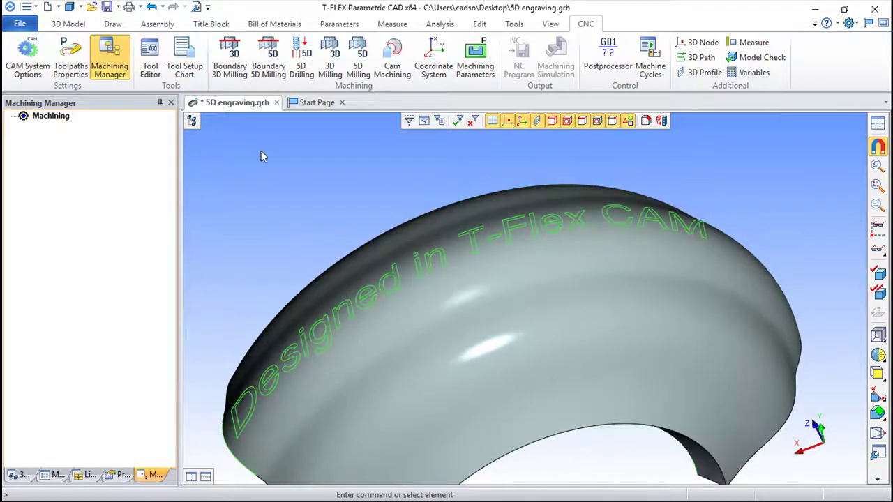
Step: Highlight Profile_1 in the model tree and compare it with the text profile projected onto the curved face
left_click(191, 120)
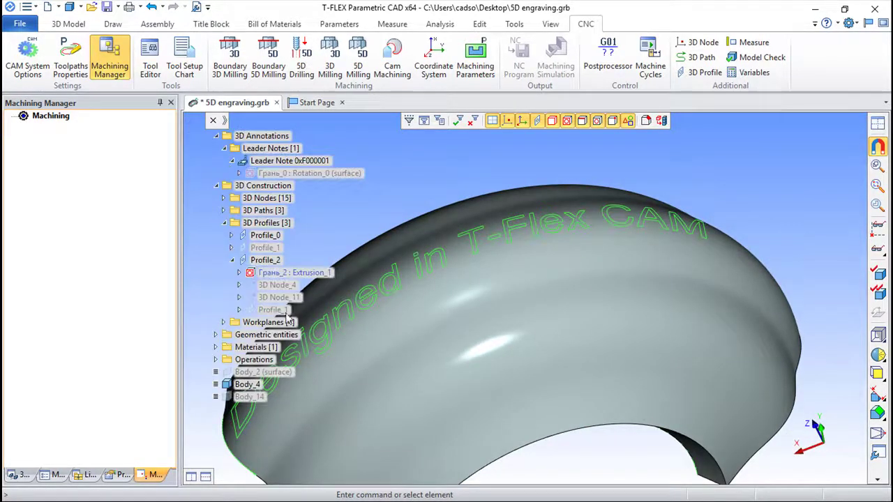
left_click(265, 248)
middle_click_drag(502, 370, 499, 336)
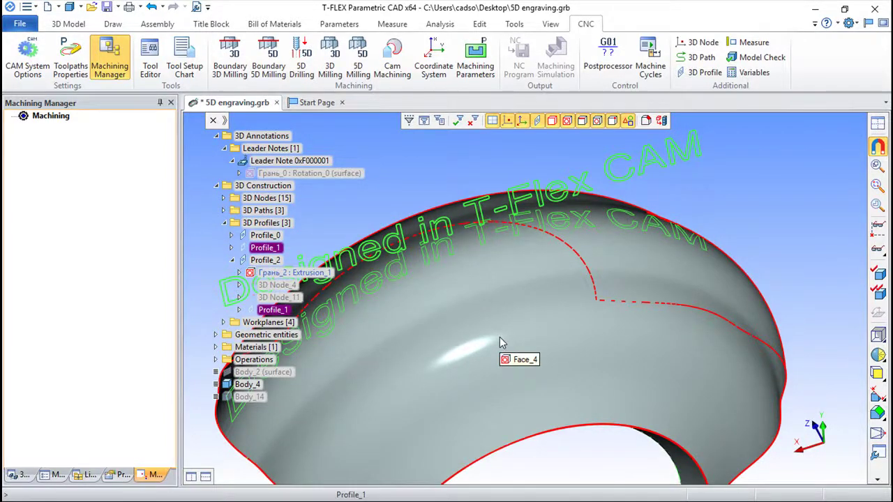
left_click(213, 120)
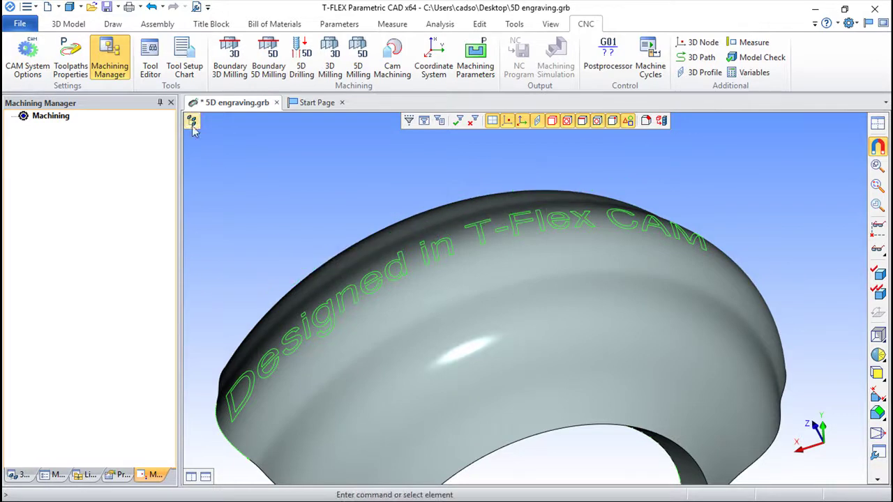
middle_click_drag(560, 340, 468, 316)
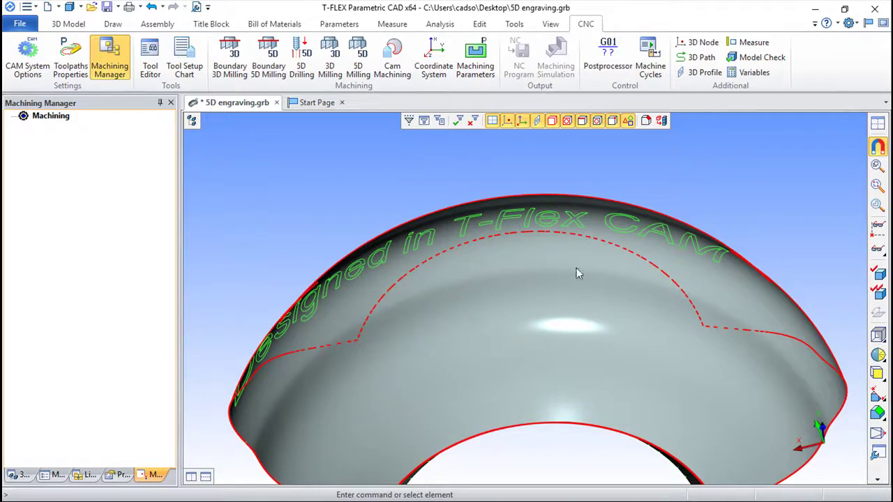
middle_click_drag(666, 327, 551, 288)
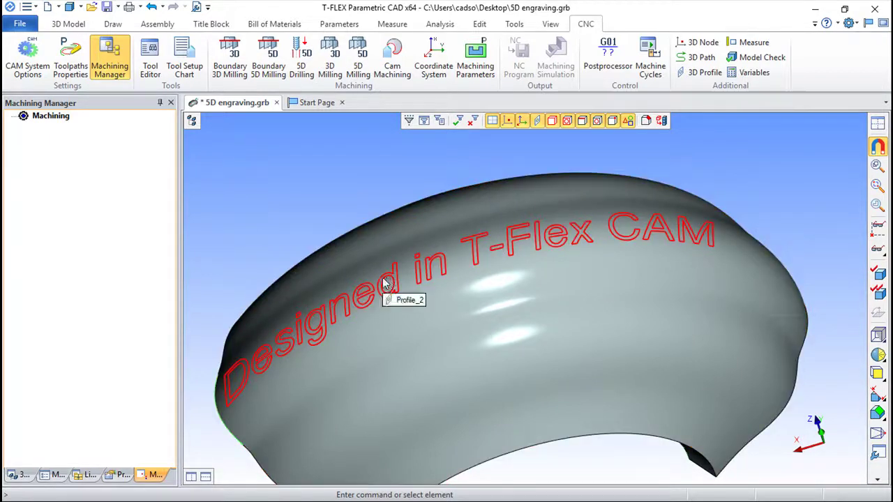
left_click_drag(541, 323, 568, 324)
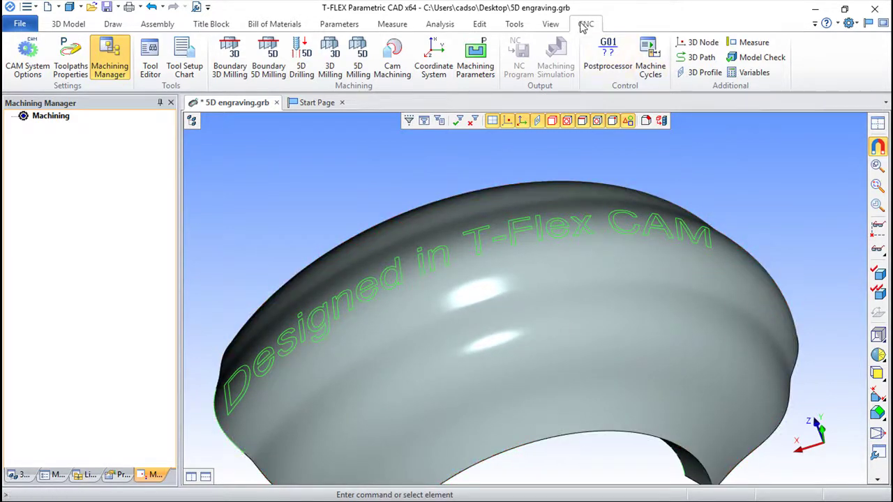
Step: Start a 3D pocket milling toolpath and select the body's large curved outer face as the surface to machine
left_click(234, 60)
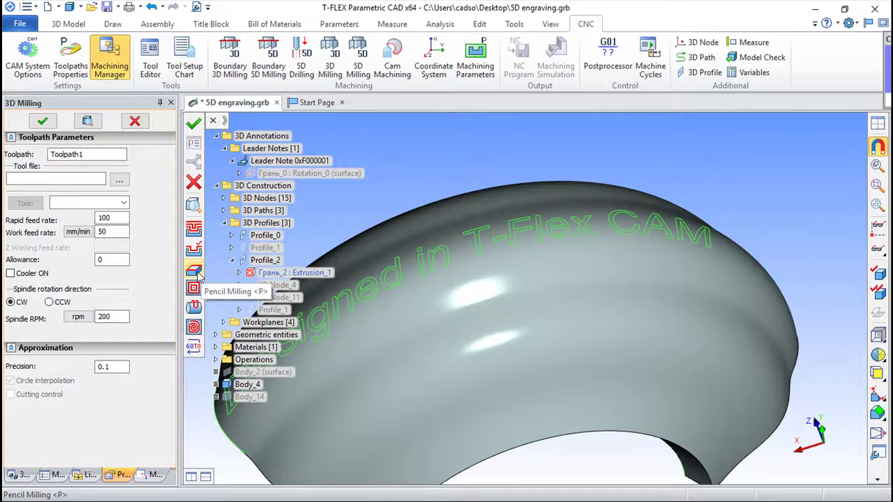
left_click(193, 288)
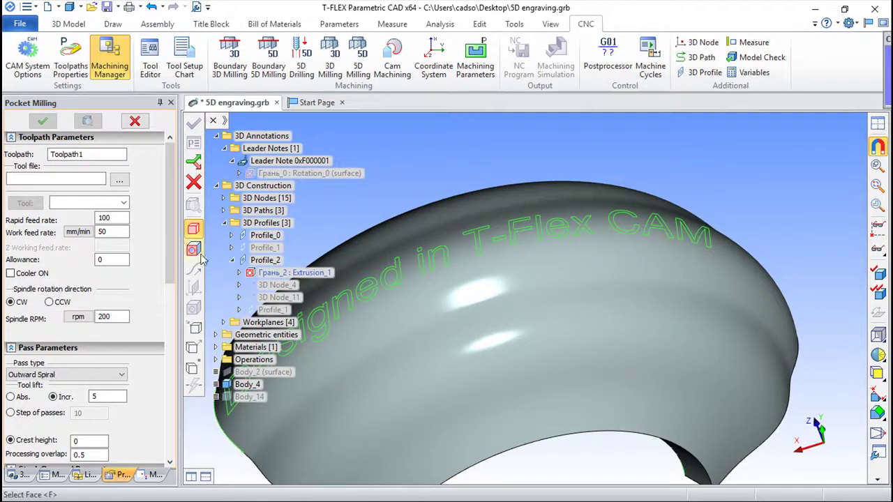
left_click(194, 249)
left_click(692, 325)
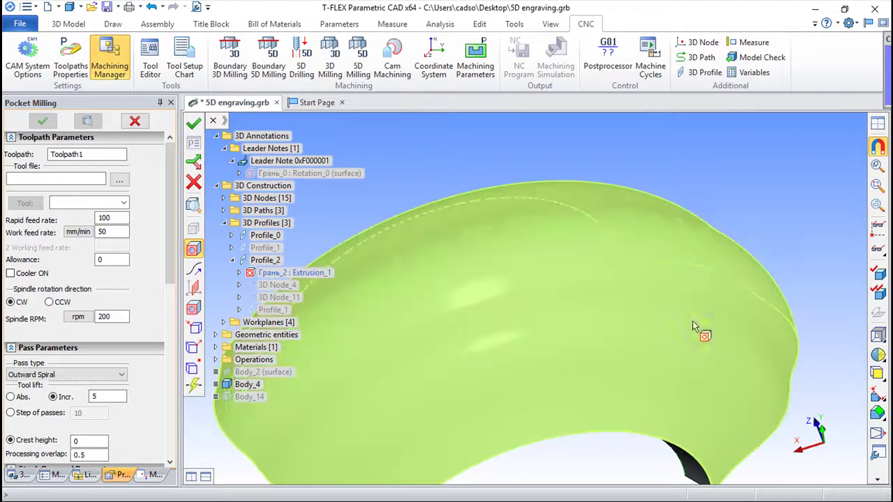
Step: Select Profile_2, the projected text, as the machining contour of the pocket milling toolpath
left_click(195, 290)
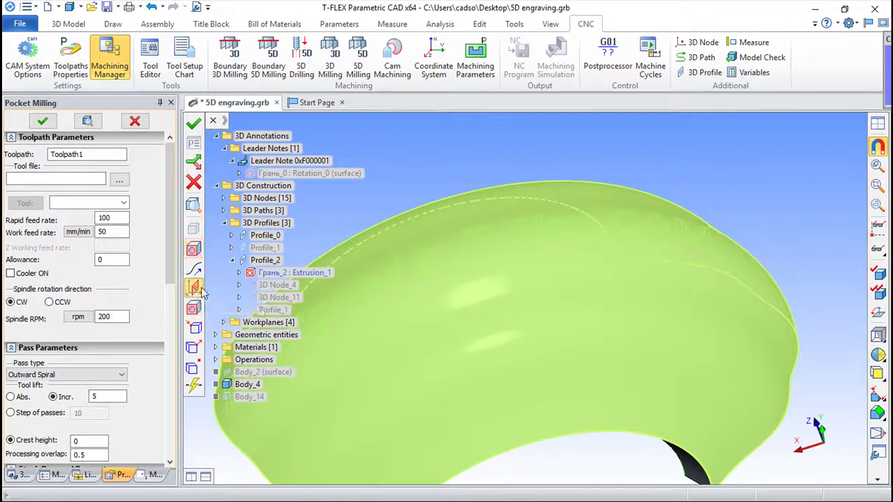
left_click(266, 262)
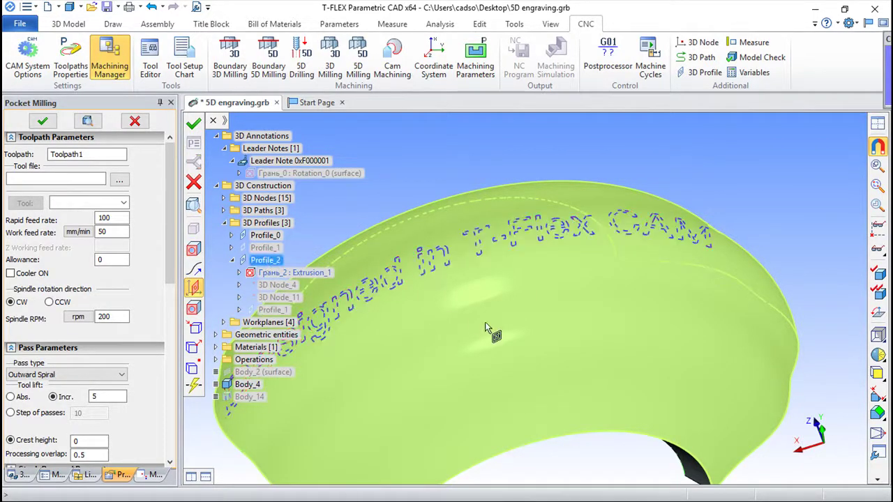
left_click_drag(535, 359, 539, 335)
scroll(426, 354, "up", 1)
middle_click_drag(427, 354, 513, 326)
scroll(512, 326, "down", 1)
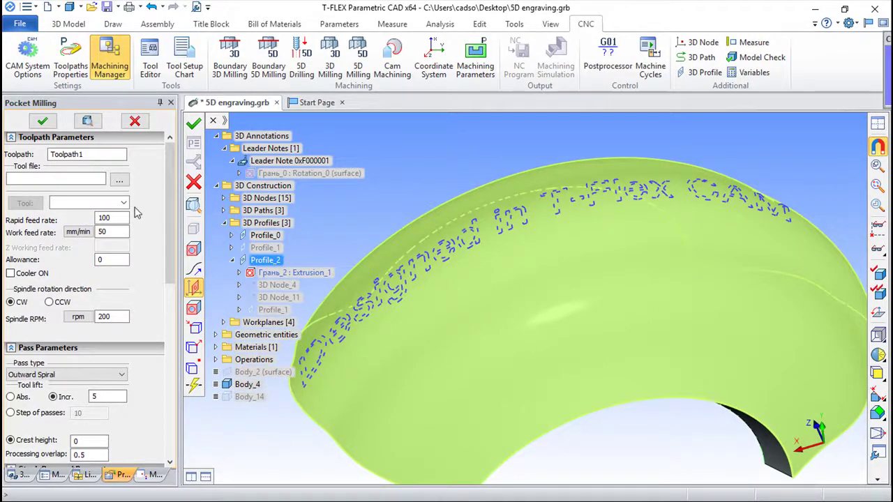
Step: Load the tool file point.too, choose tool 1 for the toolpath and review its parameters in the Tool Editor
left_click(119, 180)
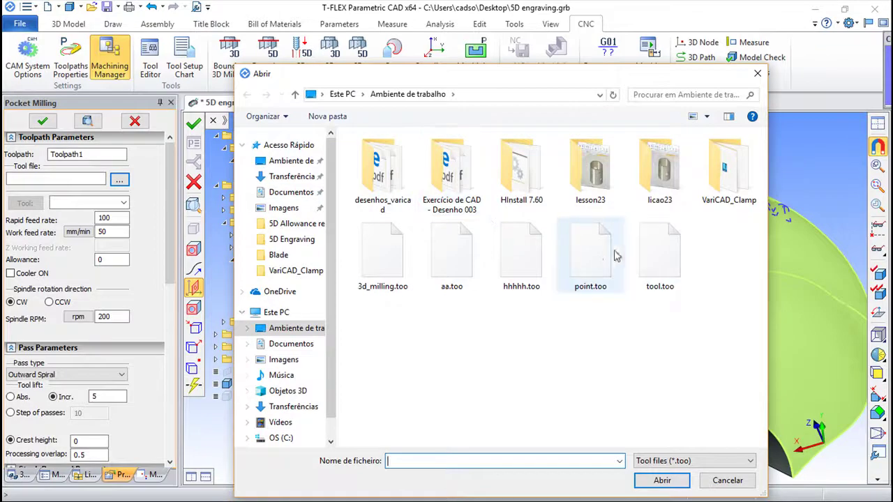
double_click(590, 253)
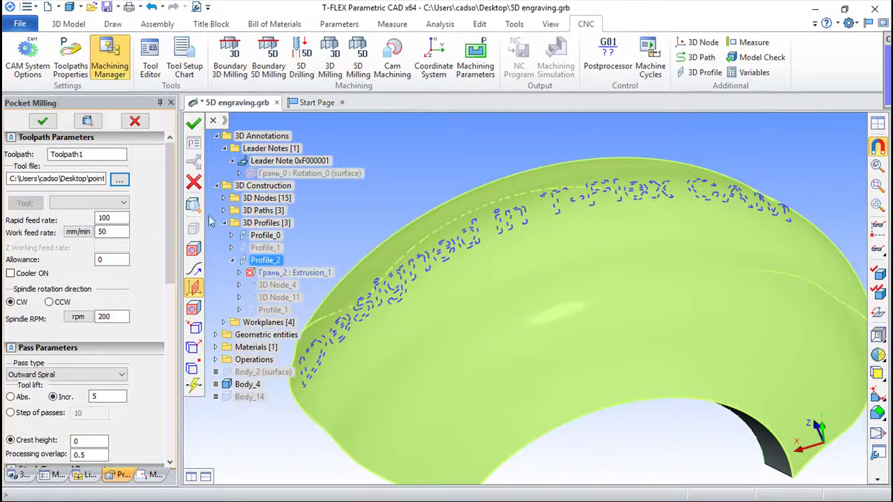
left_click(124, 203)
left_click(77, 214)
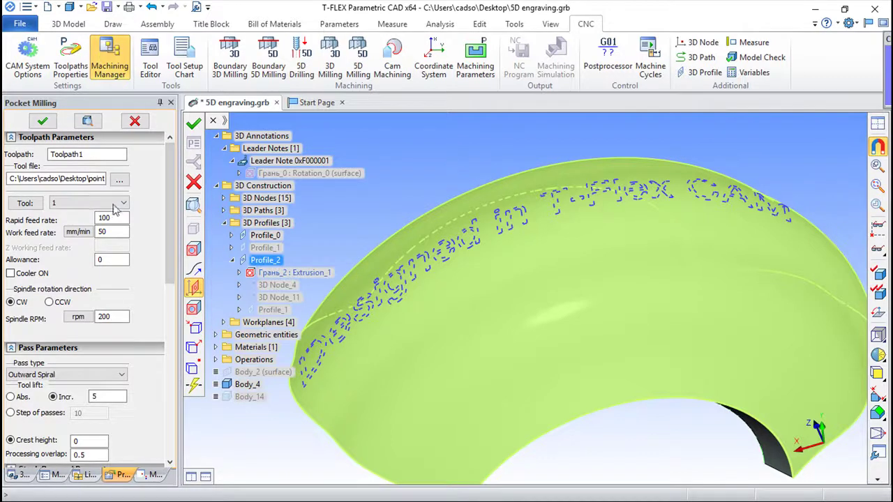
left_click(25, 203)
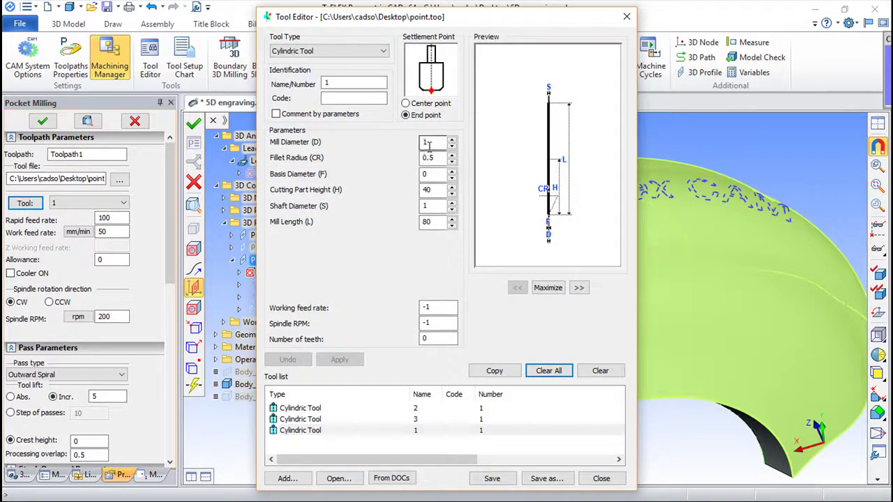
left_click(599, 479)
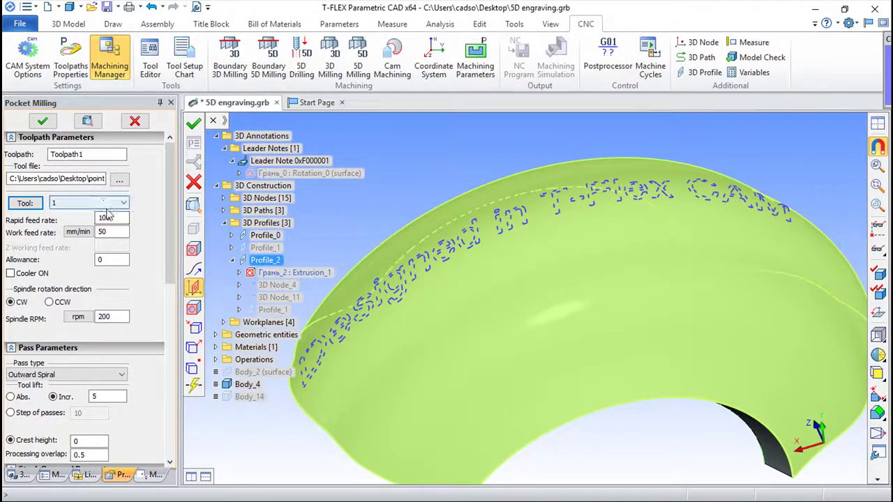
Step: Keep the Outward Spiral pass type, set an absolute tool lift of 200 and define the passes by step instead of crest height
left_click_drag(170, 256, 187, 340)
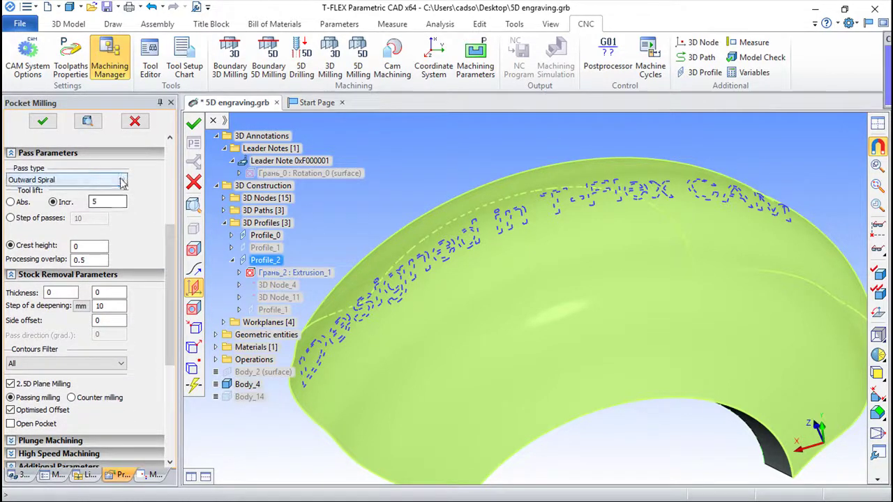
left_click(122, 180)
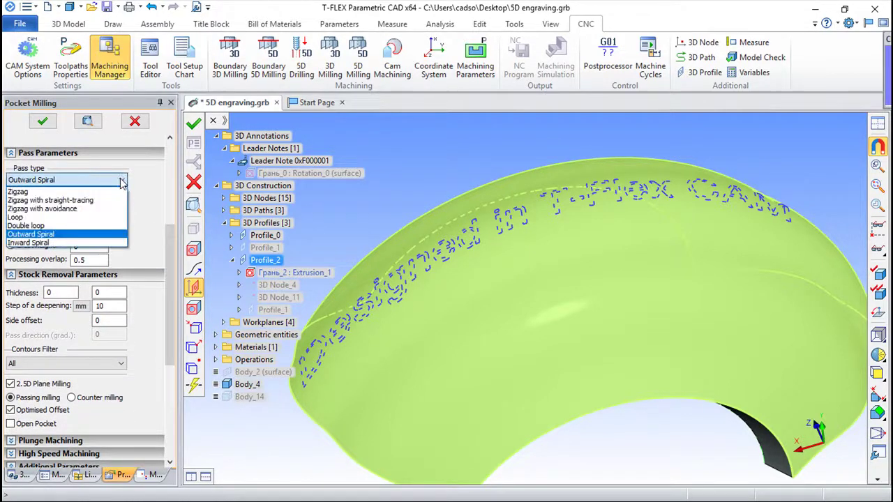
left_click(40, 235)
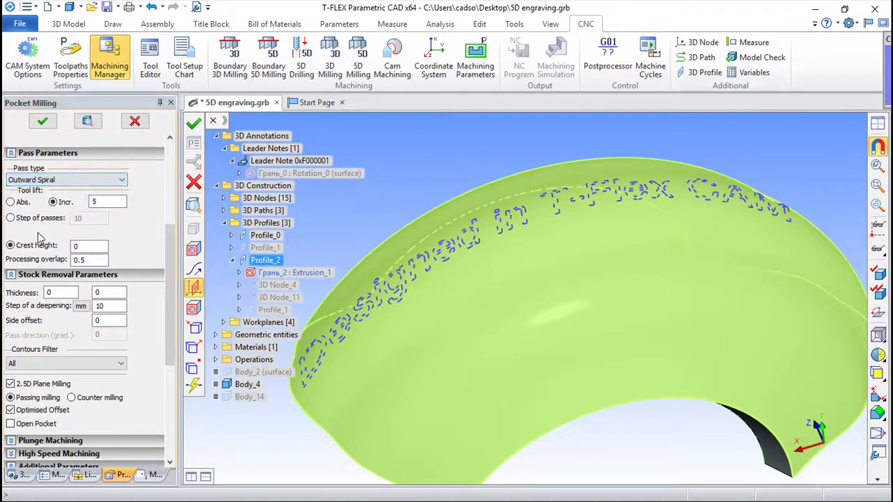
left_click(11, 202)
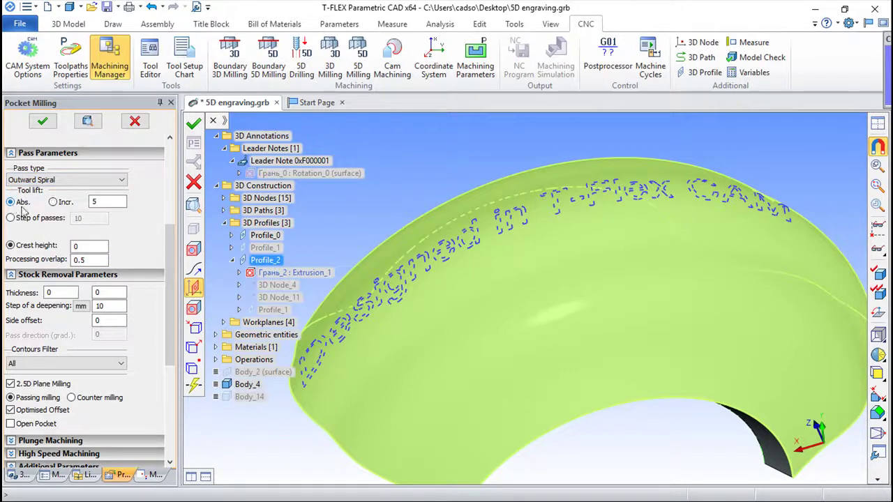
double_click(105, 201)
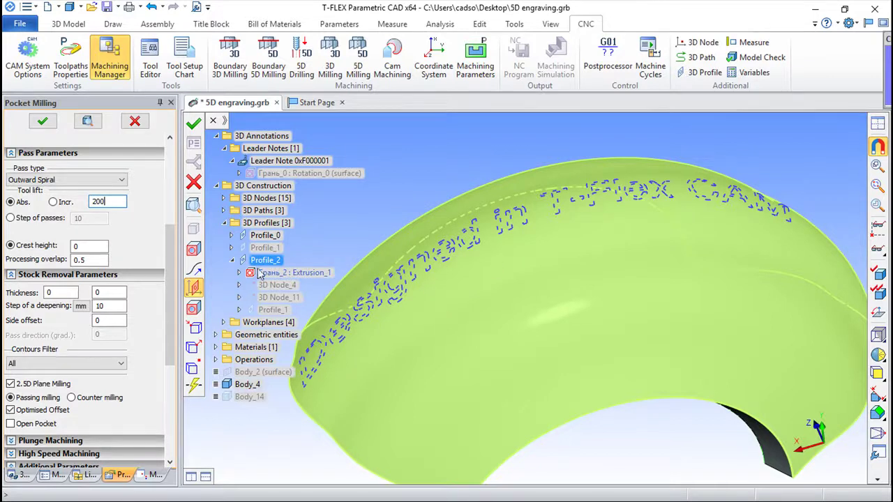
left_click(10, 219)
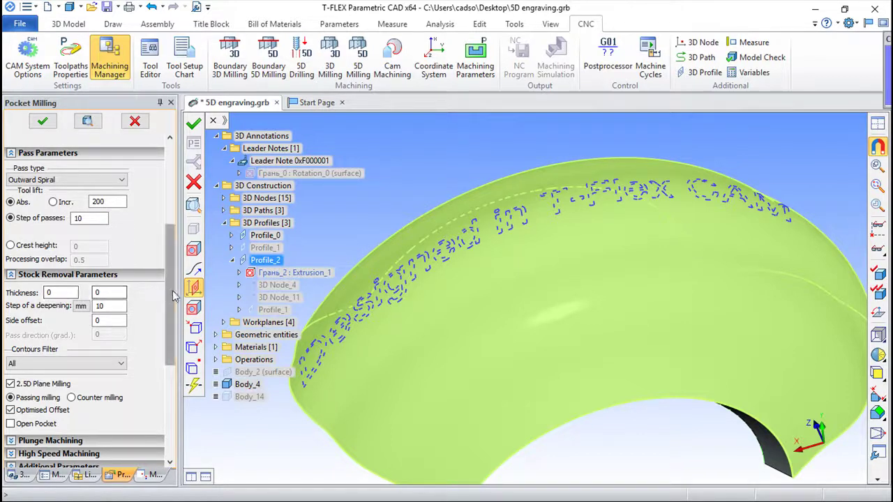
Step: Disable 2.5D Plane Milling and Optimised Offset in the stock removal parameters
scroll(175, 296, "down", 3)
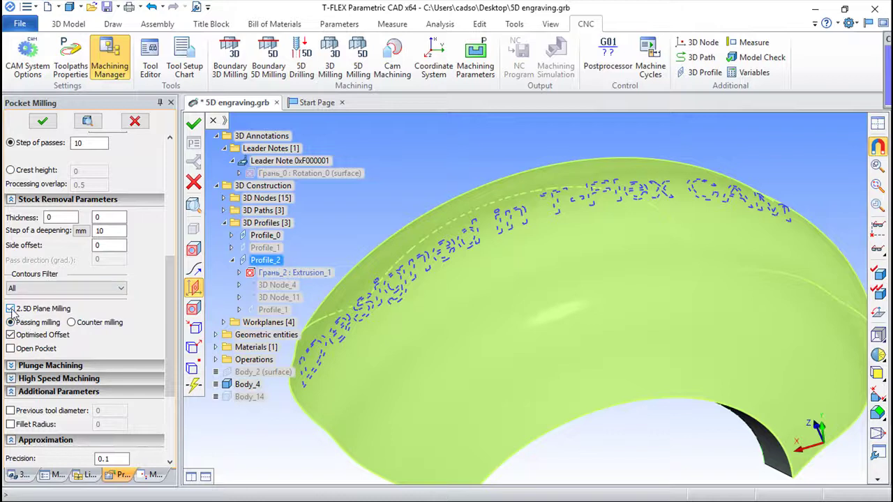
left_click(10, 309)
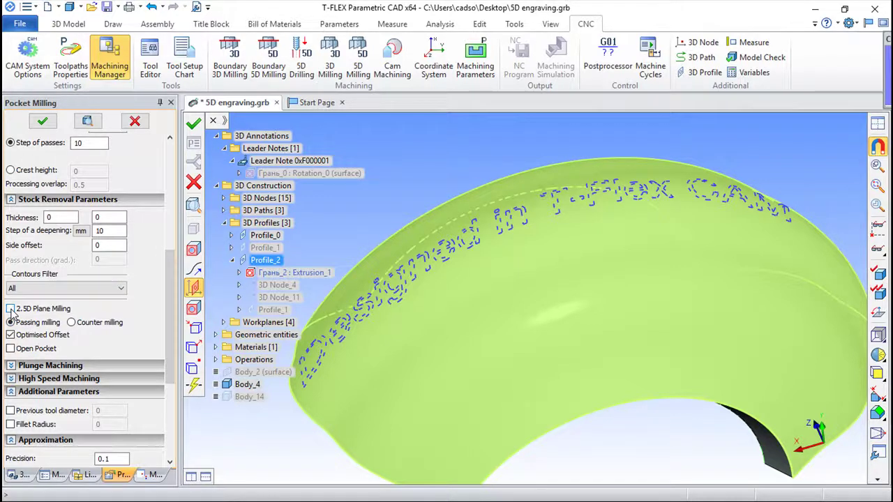
left_click(10, 335)
Step: Set the tool vector in the tool rotation parameters to X 0, Y 1, Z 0
left_click_drag(171, 303, 183, 382)
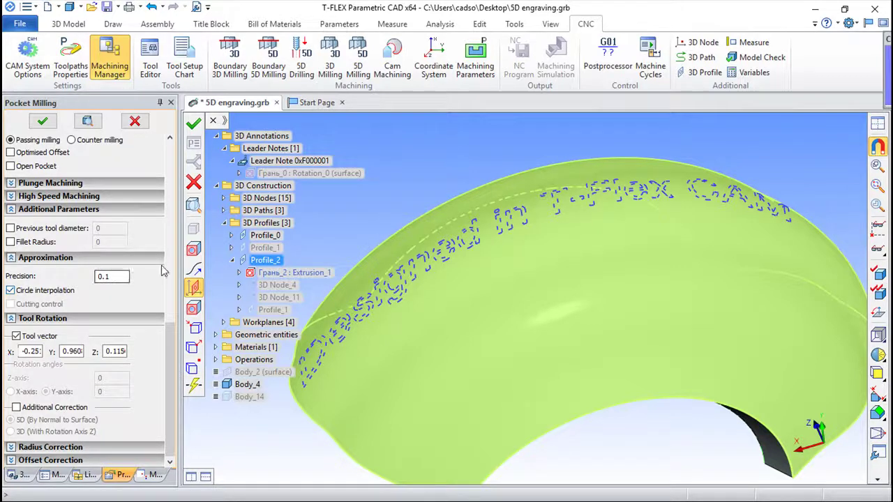
left_click(13, 211)
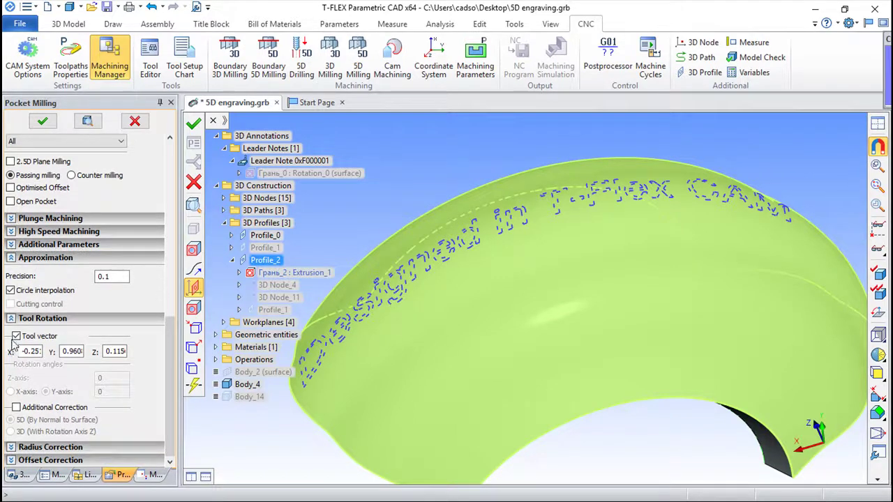
middle_click_drag(590, 373, 489, 327)
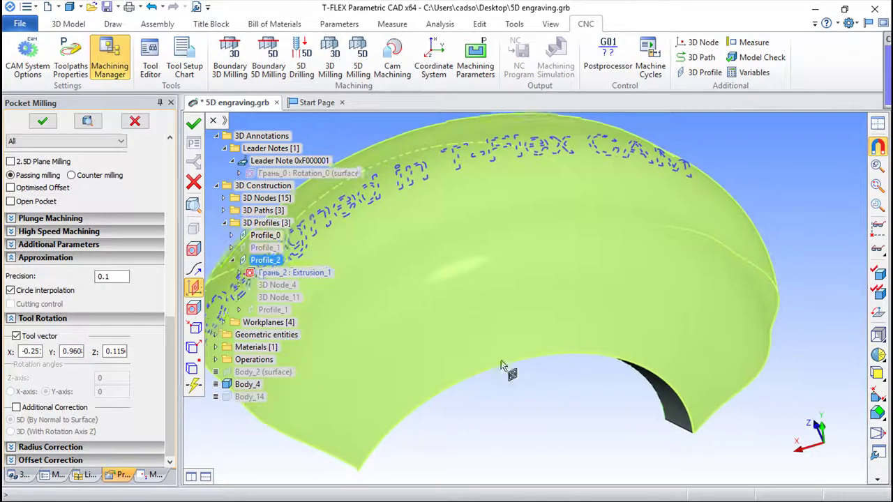
scroll(525, 399, "down", 1)
left_click_drag(574, 399, 677, 380)
left_click_drag(665, 348, 615, 382)
left_click_drag(674, 432, 643, 446)
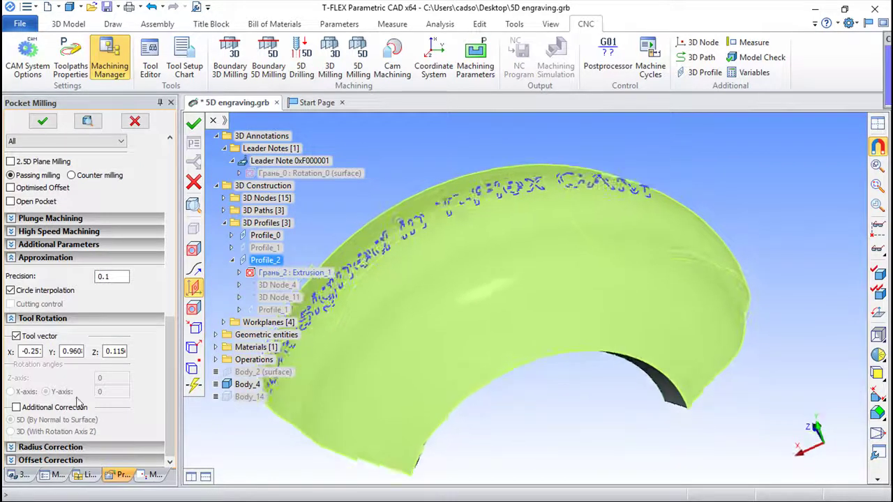
double_click(21, 351)
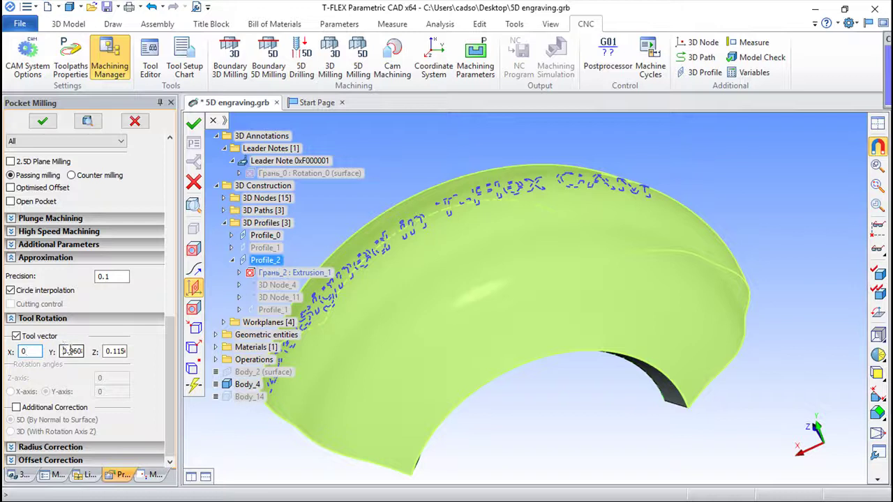
double_click(107, 351)
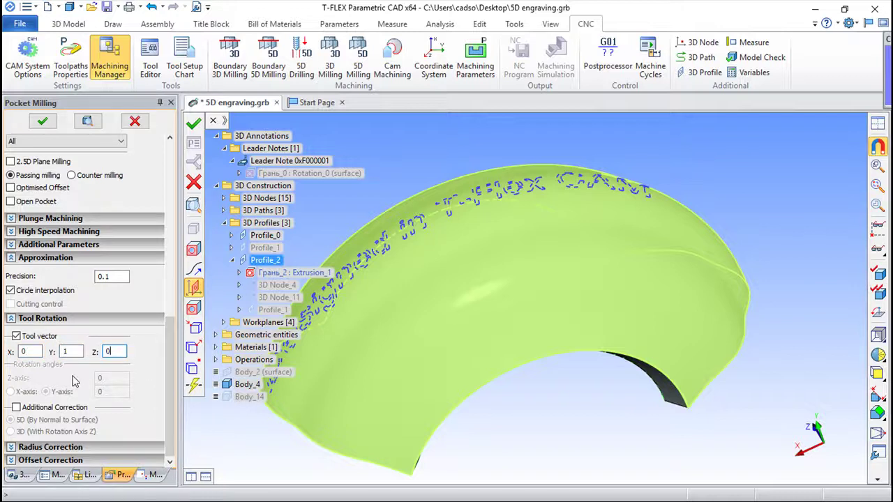
Step: Enable additional correction as 5D by normal to surface and create the pocket milling toolpath for the engraved text
left_click(16, 409)
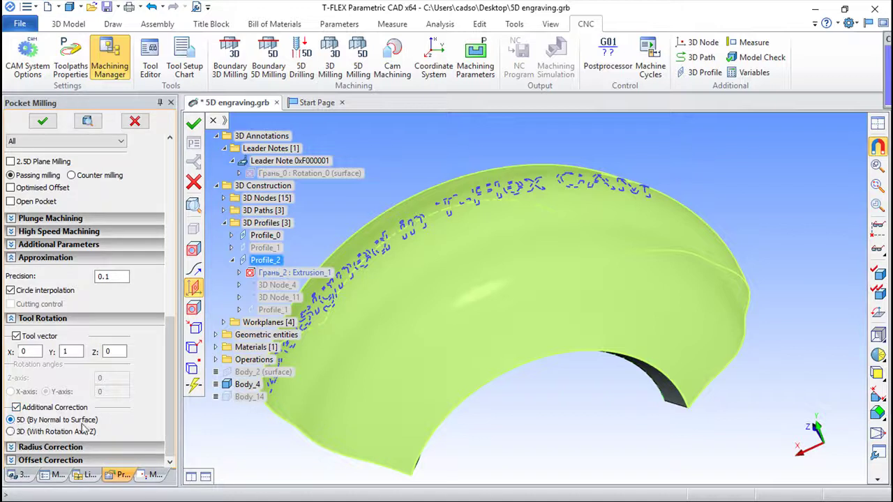
left_click(194, 123)
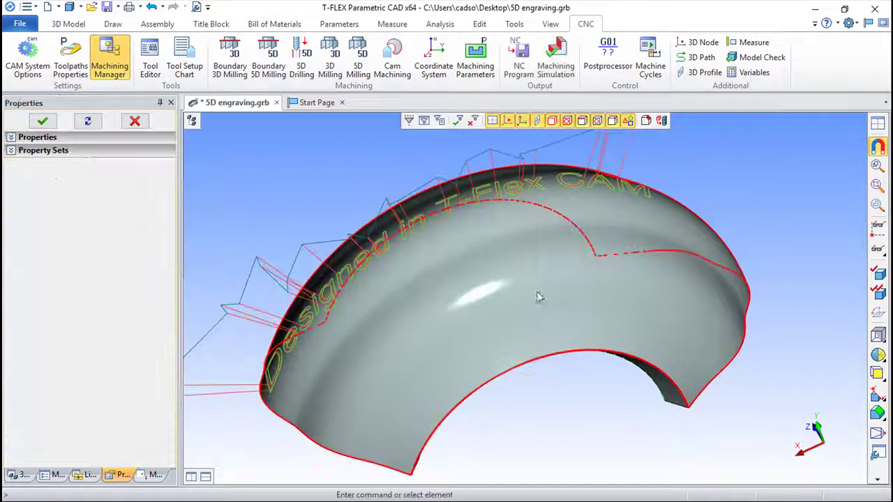
middle_click_drag(588, 333, 546, 365)
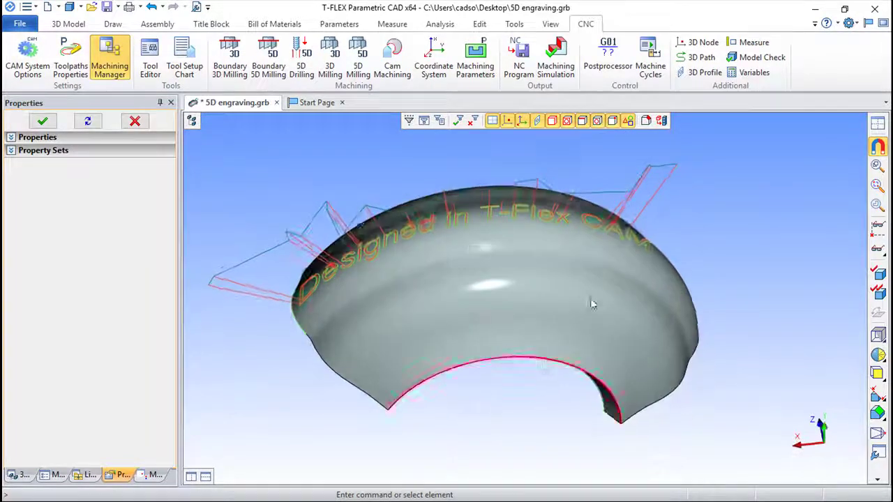
Step: Run the machining simulation of the engraving toolpath and inspect the tool cutting the first letters up close
left_click(556, 55)
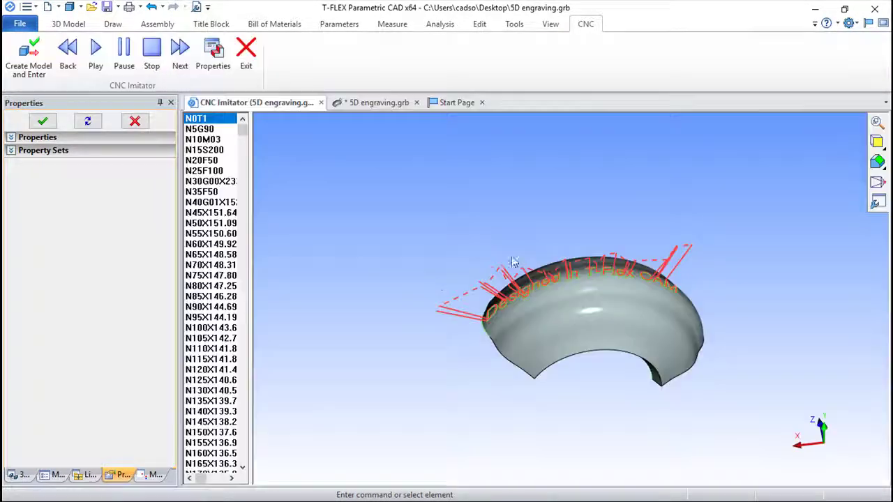
scroll(406, 277, "up", 4)
left_click(96, 52)
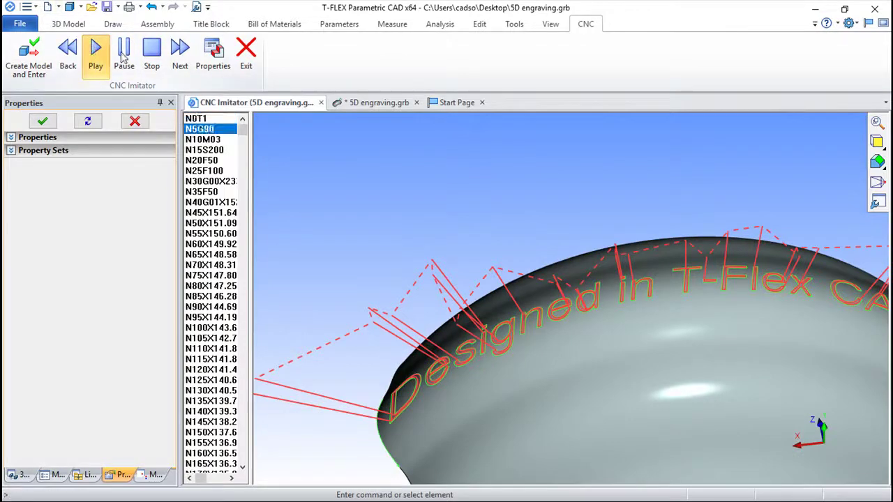
middle_click_drag(663, 326, 653, 302)
middle_click_drag(771, 340, 649, 280)
scroll(513, 319, "up", 6)
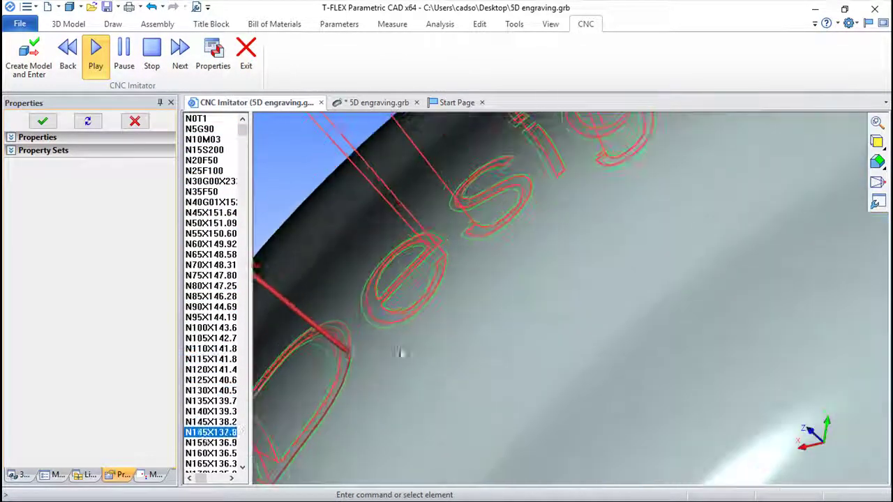
Step: Examine the tool's tilt and lifts between letters from several angles during playback, and exit the simulation
scroll(529, 317, "down", 3)
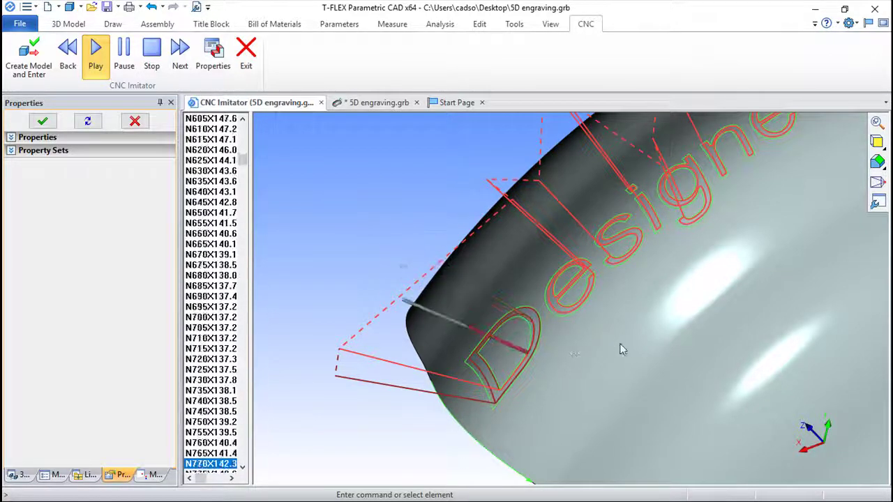
scroll(620, 343, "down", 3)
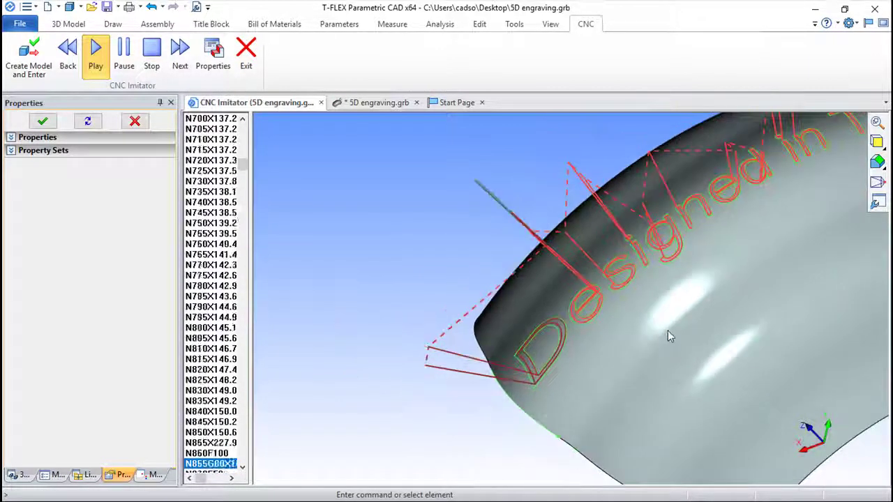
middle_click_drag(667, 330, 592, 345)
left_click_drag(592, 345, 637, 302)
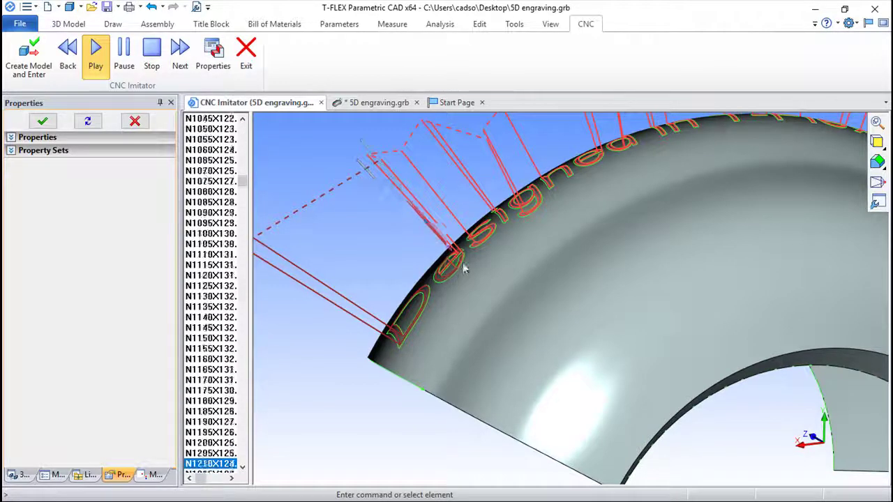
left_click_drag(595, 275, 664, 288)
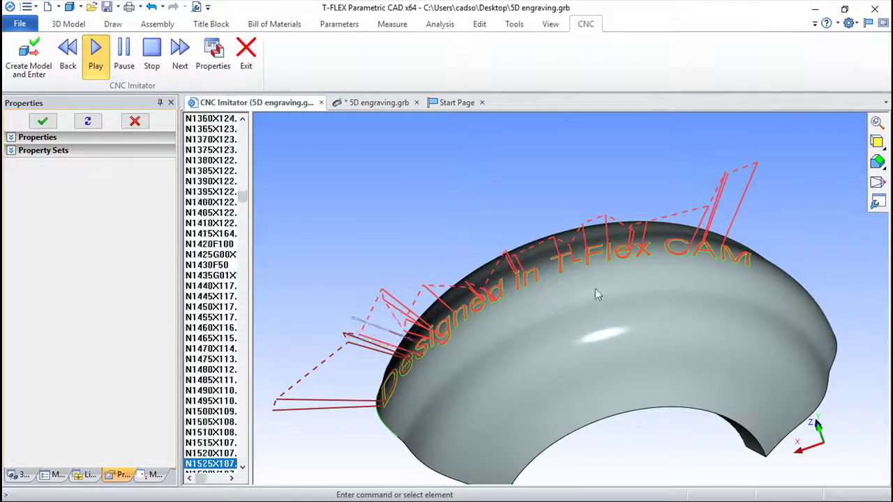
left_click(246, 52)
left_click_drag(628, 379, 495, 379)
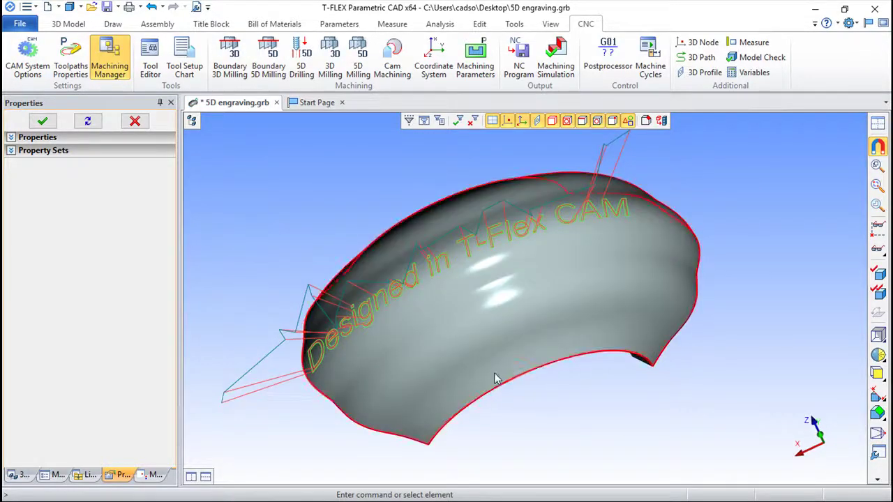